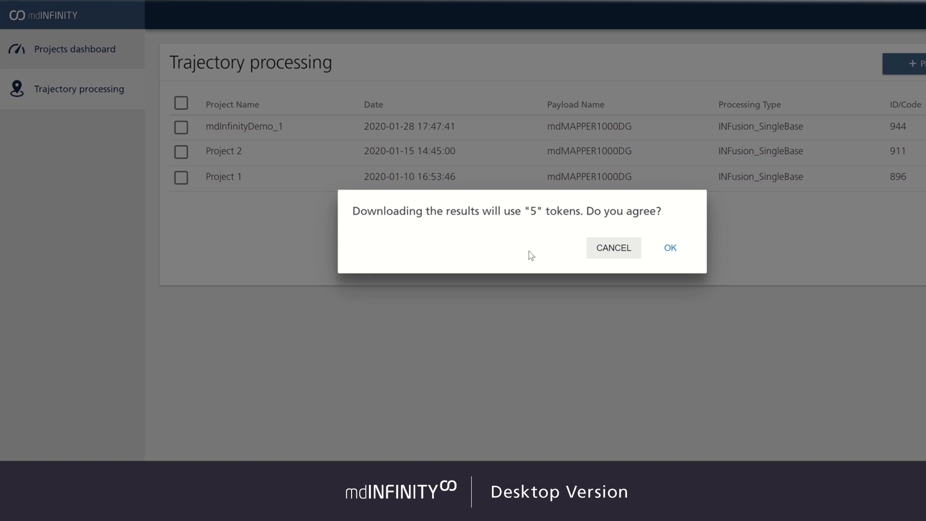
Agree to spend 5 tokens to download the trajectory processing results.
left_click(671, 248)
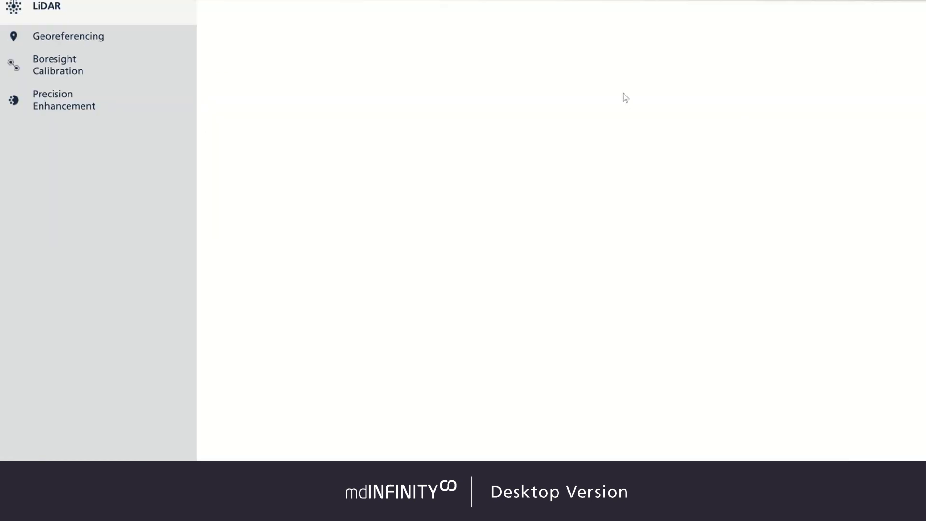
Open Boresight Calibration and set the product to mdLiDAR3000DL, keeping 40 criteria.
left_click(60, 85)
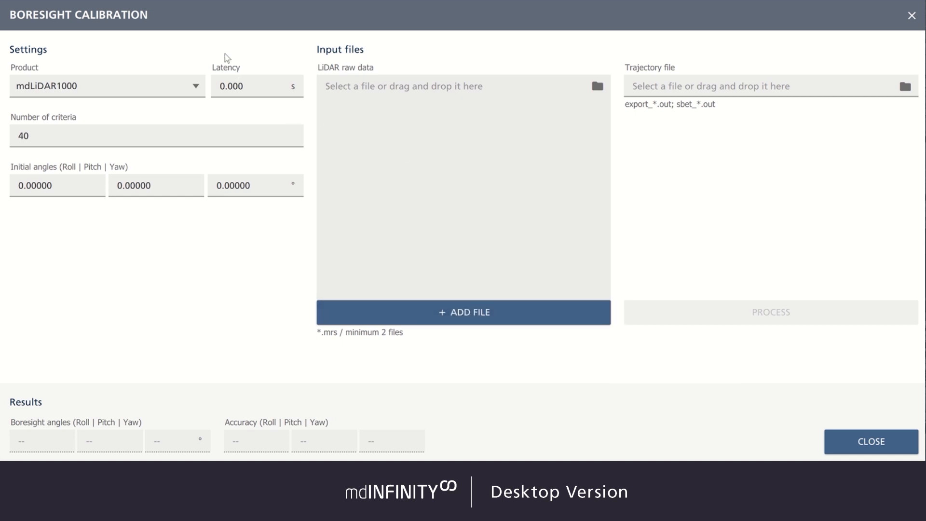
left_click(197, 87)
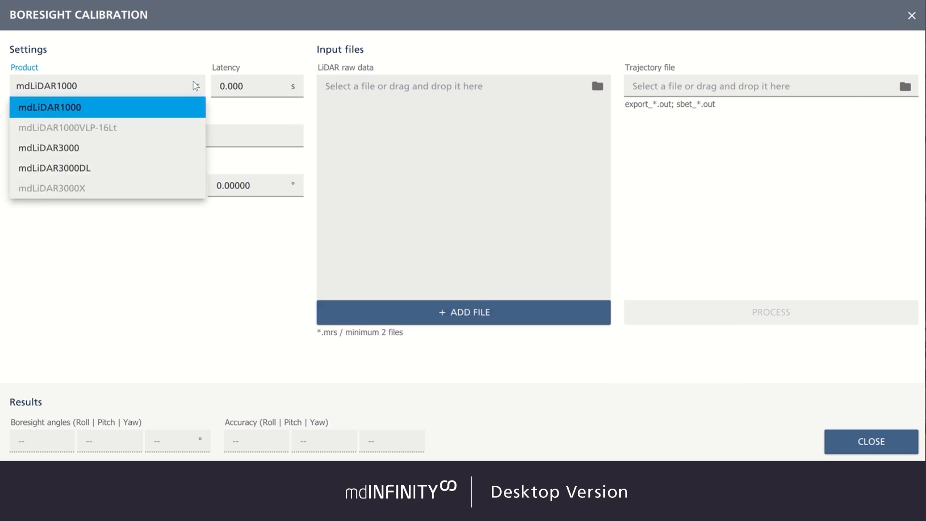
left_click(103, 169)
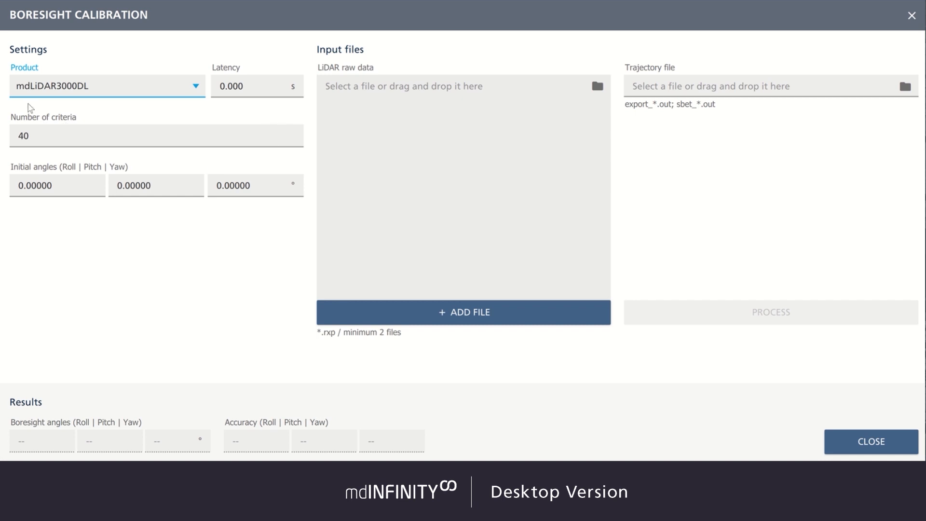
left_click(17, 136)
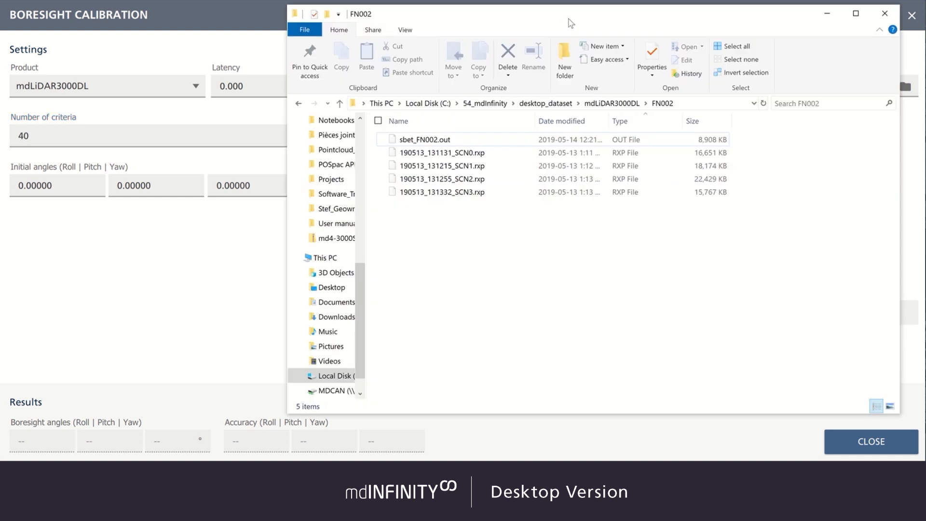
Add the four SCN .rxp files from the FN002 folder as LiDAR raw data and sbet_FN002.out as trajectory file.
left_click_drag(568, 20, 686, 16)
left_click(626, 153)
left_click(615, 191, "shift")
left_click_drag(586, 172, 386, 213)
left_click_drag(688, 22, 384, 33)
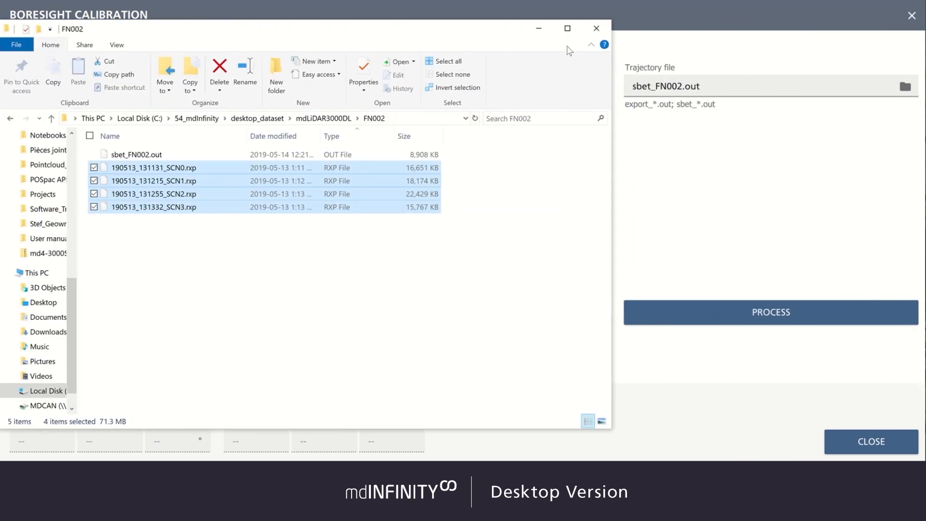
left_click(540, 29)
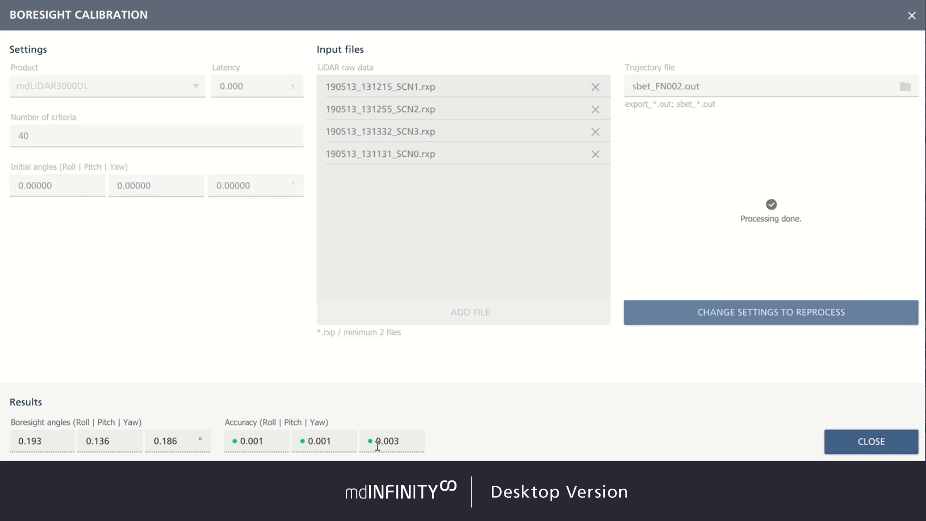
Select the resulting roll, pitch and yaw boresight angle values for copying.
double_click(21, 441)
left_click_drag(91, 441, 172, 439)
left_click(179, 439)
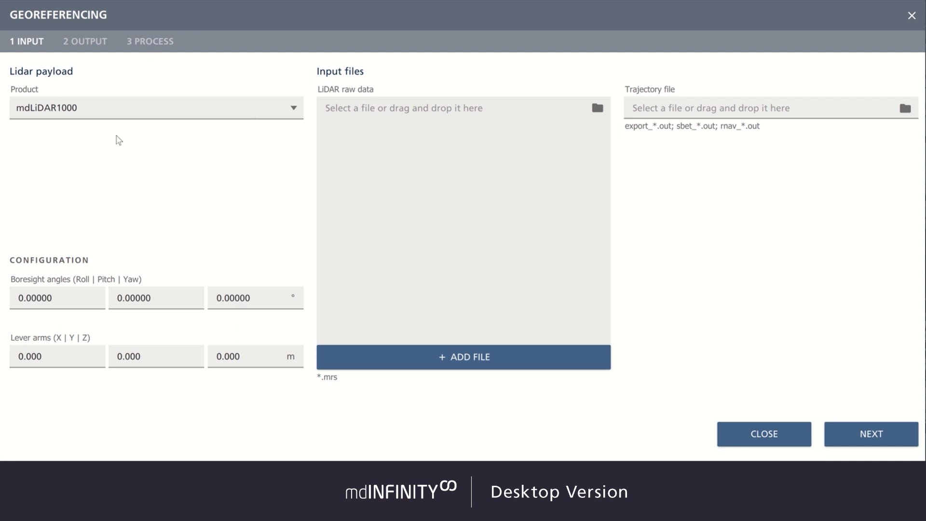
Set the Georeferencing LiDAR payload product to mdLiDAR3000DL.
left_click(231, 115)
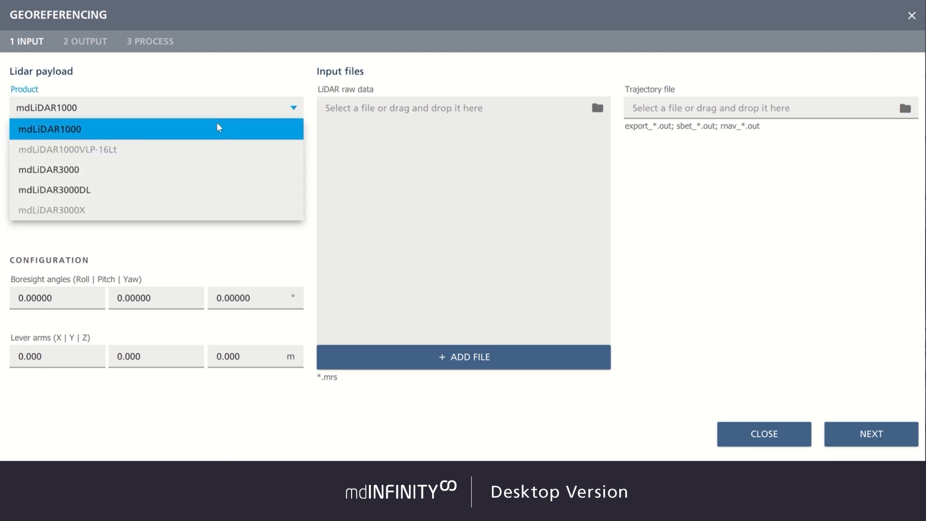
left_click(143, 189)
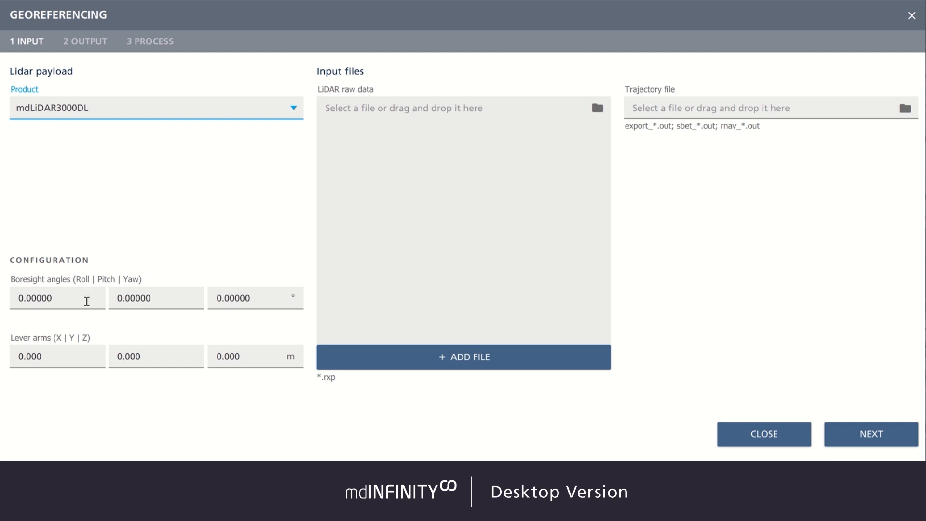
Enter boresight angles 0.19300, 0.13600, 0.18600 and lever arms 0.035, 0.001, 0.009 m.
left_click(59, 298)
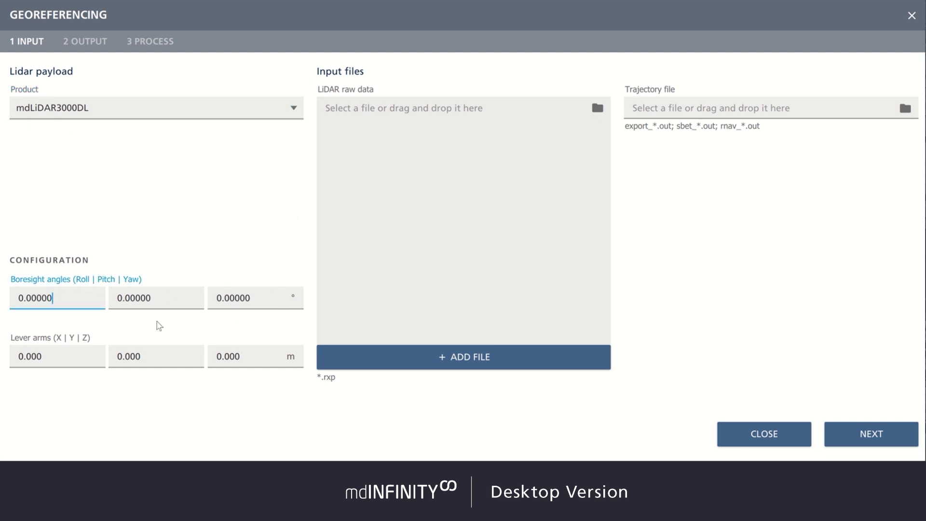
key("ctrl+a")
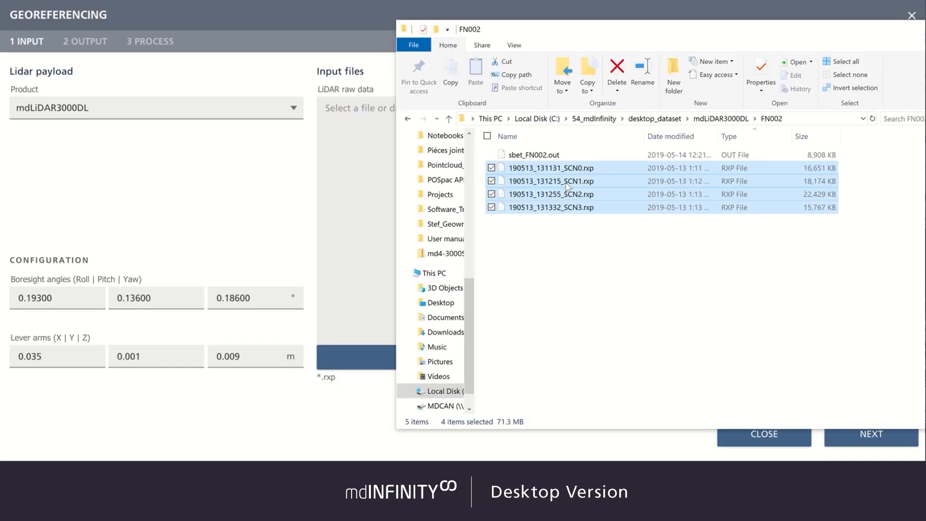
Add the four .rxp raw files and sbet_FN002.out trajectory, keep FN002 output with 46° view and LAS 1.4, and continue.
left_click_drag(531, 188, 349, 183)
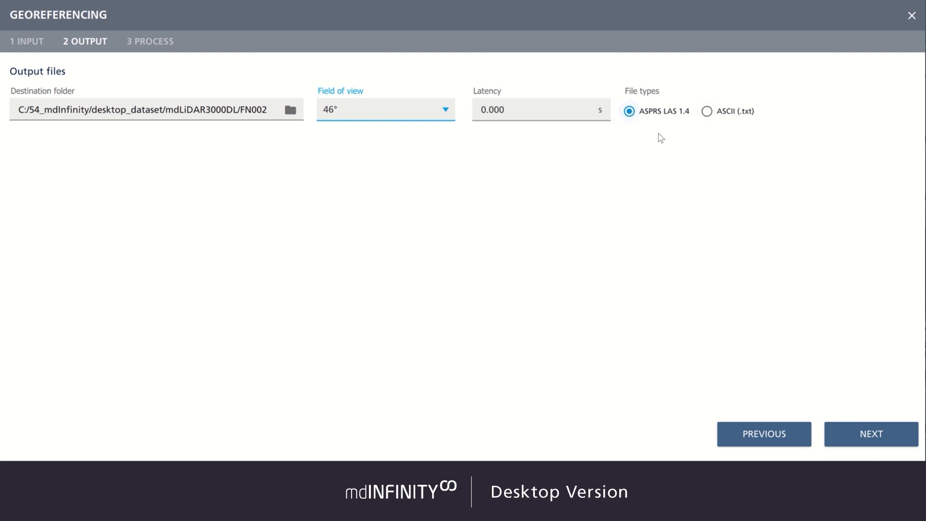
left_click(872, 436)
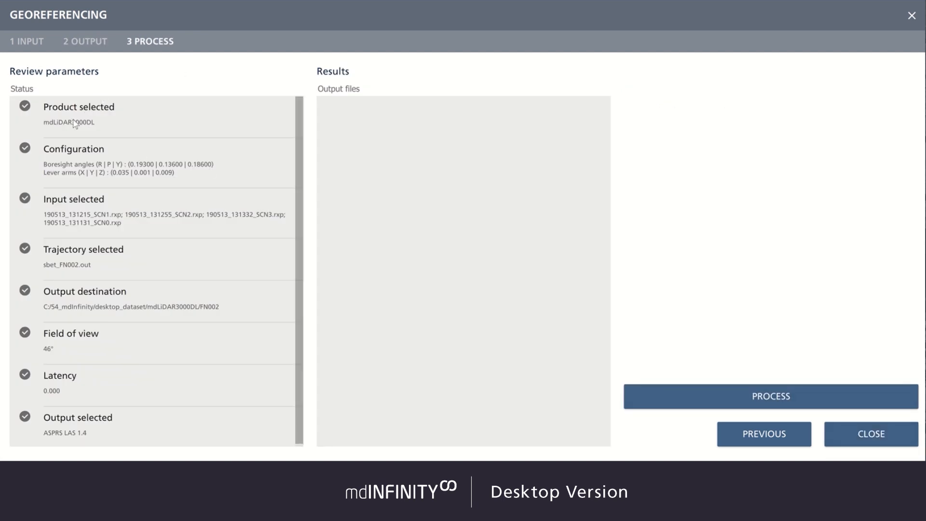
Review the georeferencing parameters and open the first output LAS file for viewing.
scroll(70, 134, "down", 2)
scroll(86, 193, "up", 2)
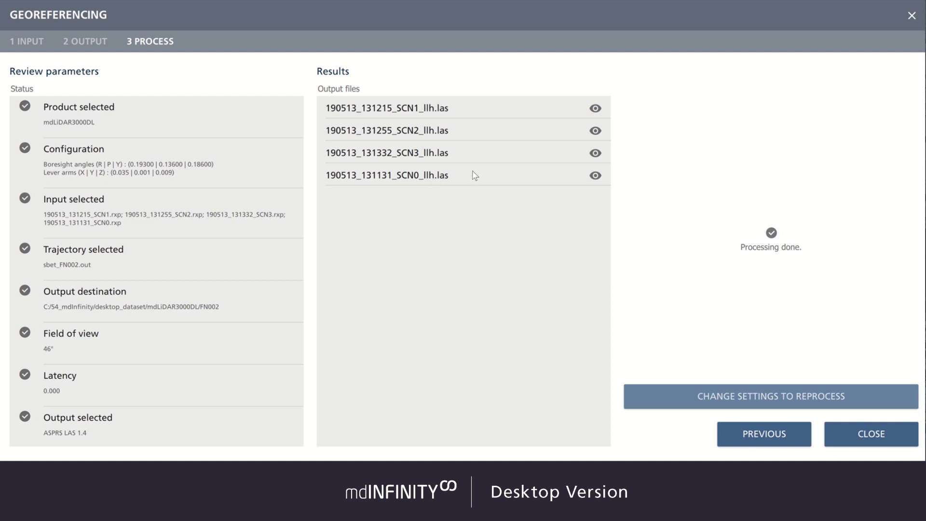
left_click(596, 110)
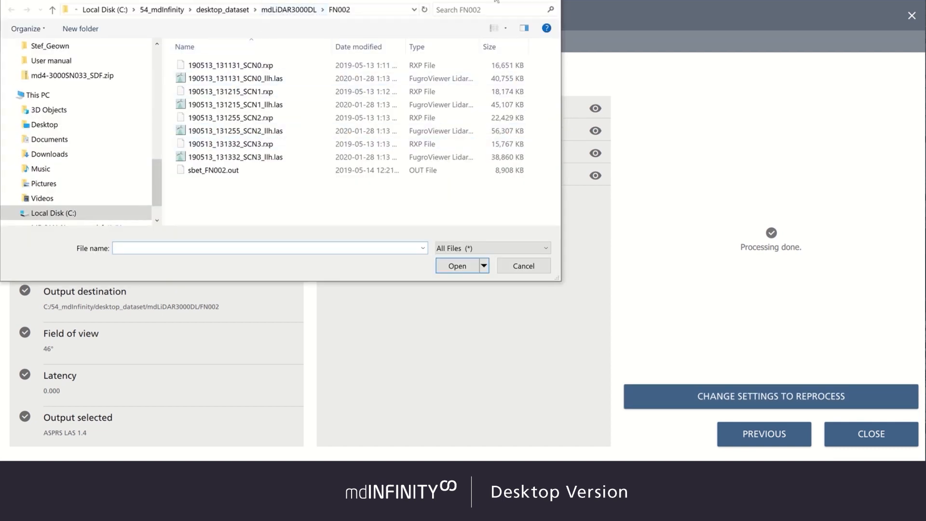
key("Escape")
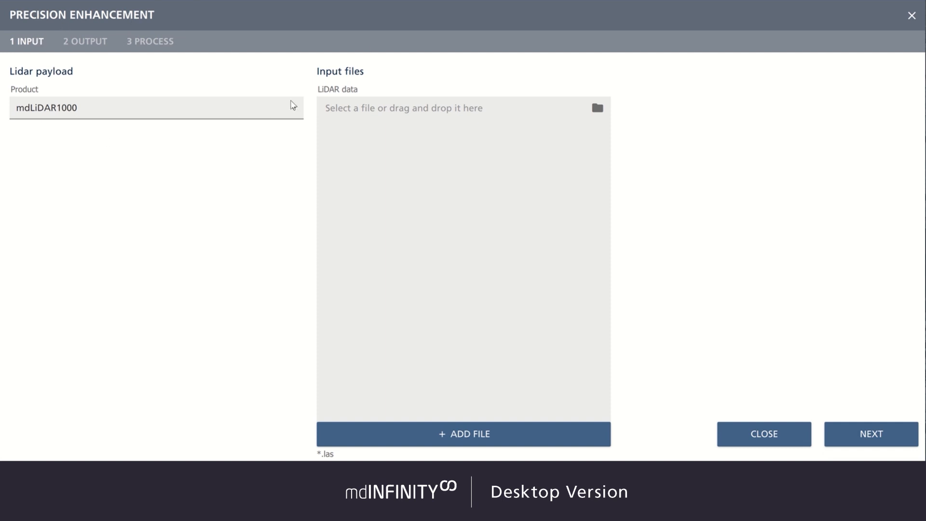
Set the Precision Enhancement LiDAR payload product to mdLiDAR3000DL.
left_click(293, 106)
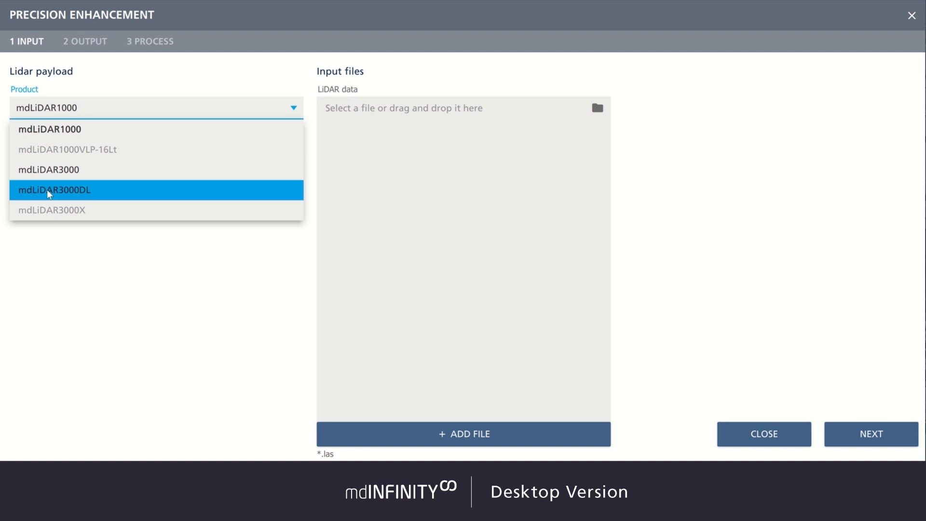
left_click(100, 193)
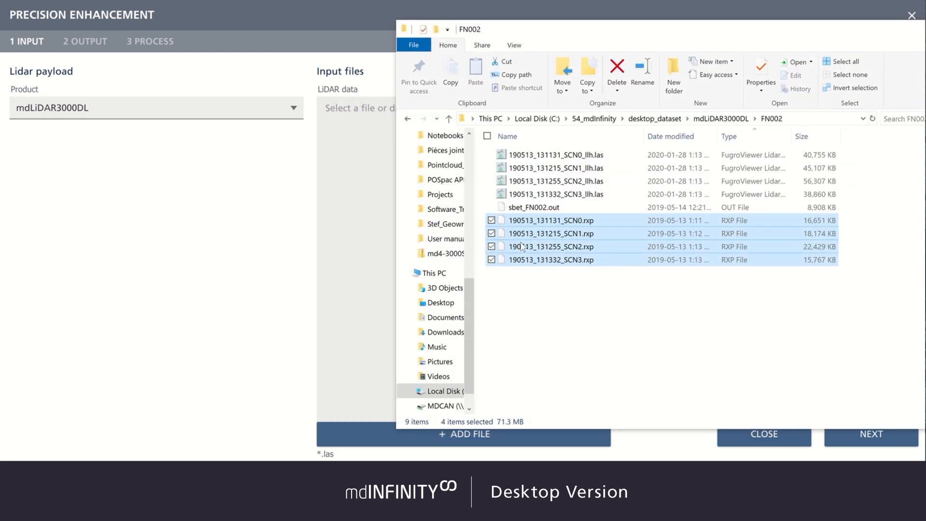
Add the four _llh.las files from the FN002 folder as LiDAR input data and continue to output settings.
left_click(614, 291)
left_click_drag(615, 199, 609, 149)
left_click_drag(678, 29, 747, 13)
left_click_drag(656, 162, 410, 179)
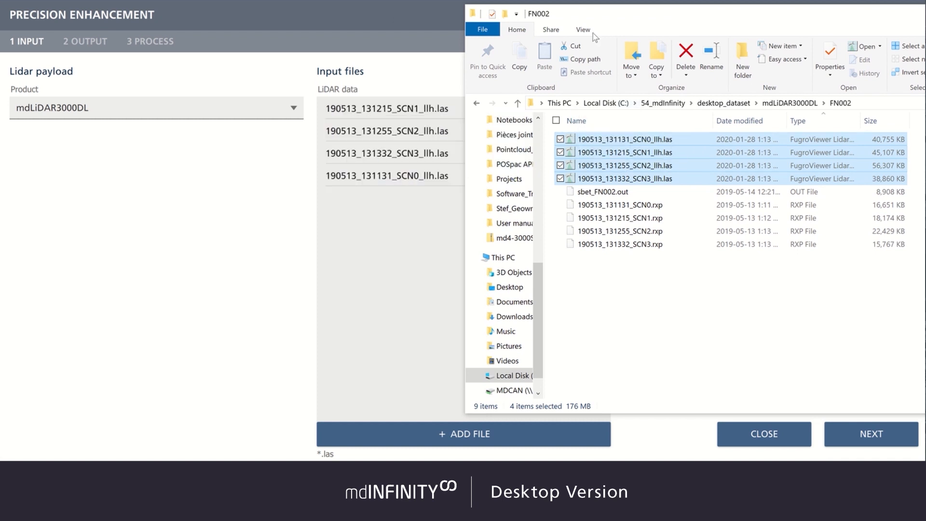
left_click_drag(722, 22, 488, 29)
left_click(766, 24)
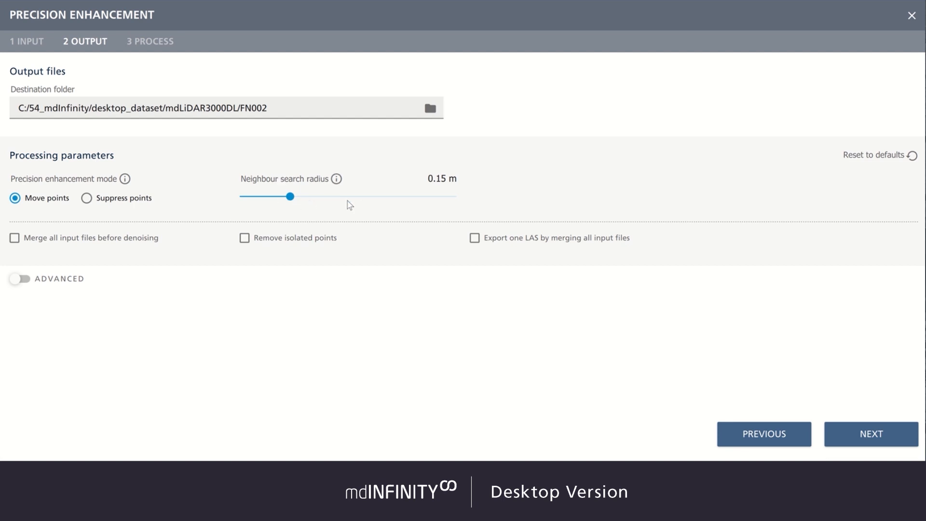
Read the explanation for the neighbour search radius setting.
mouse_move(298, 200)
left_mouse_down()
mouse_move(333, 203)
mouse_move(295, 203)
left_mouse_up()
left_click(337, 179)
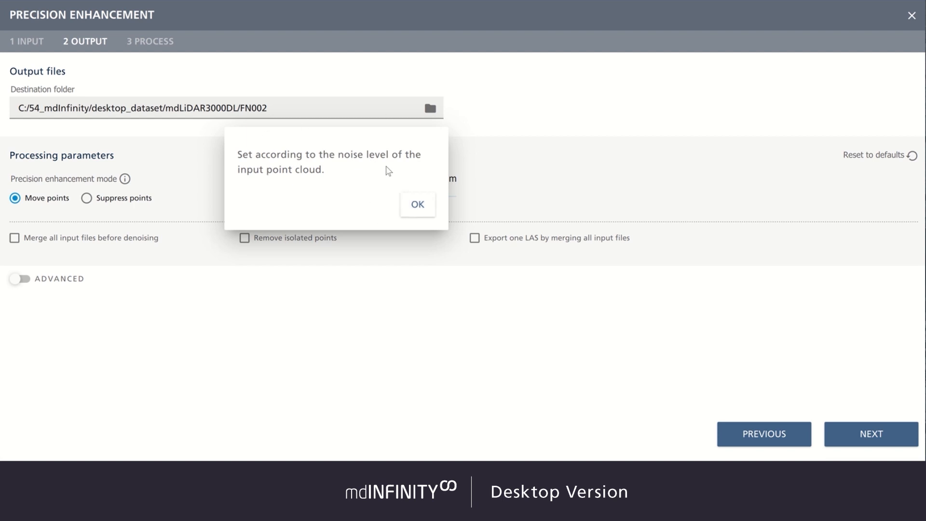
left_click(418, 204)
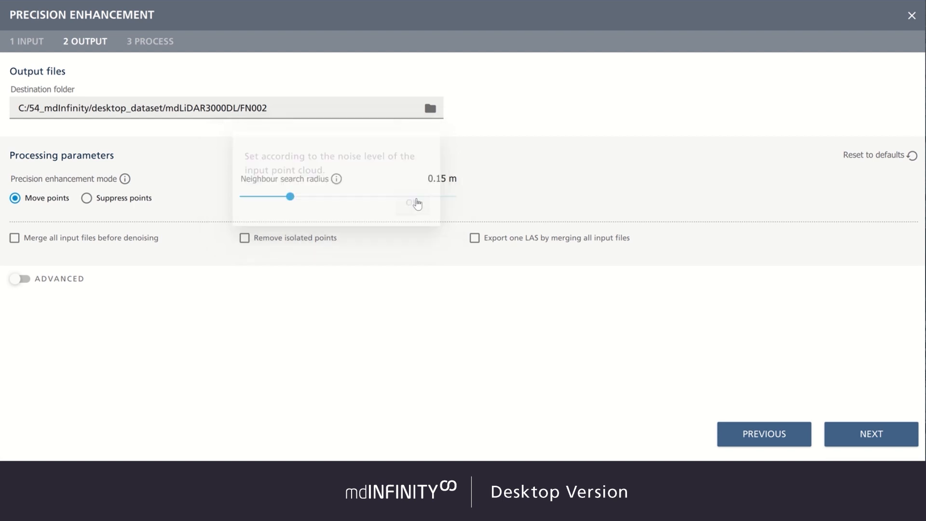
left_click(336, 179)
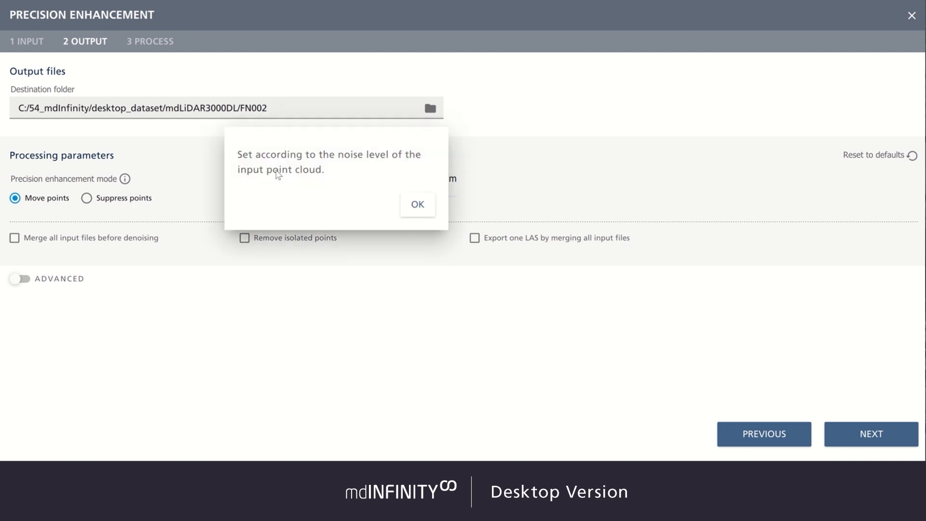
left_click(417, 204)
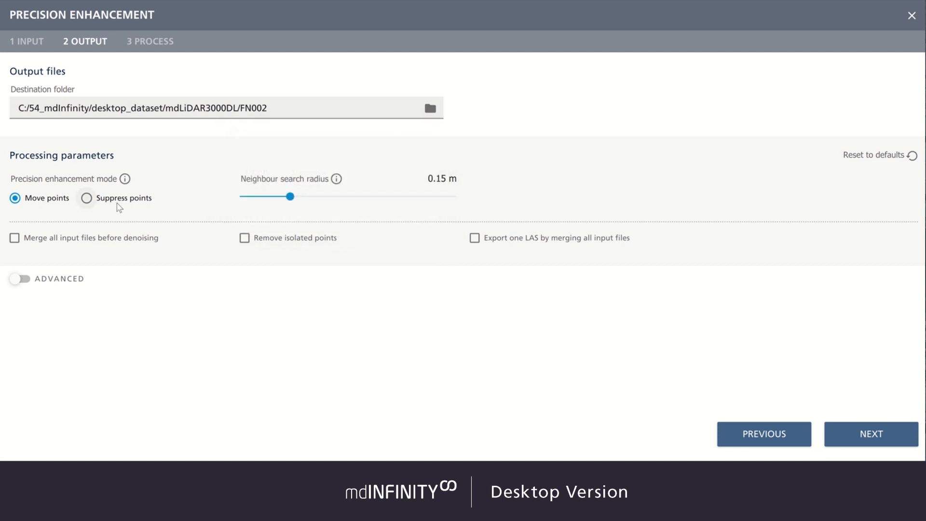
Switch the precision enhancement mode to Suppress points and back to Move points.
left_click(87, 199)
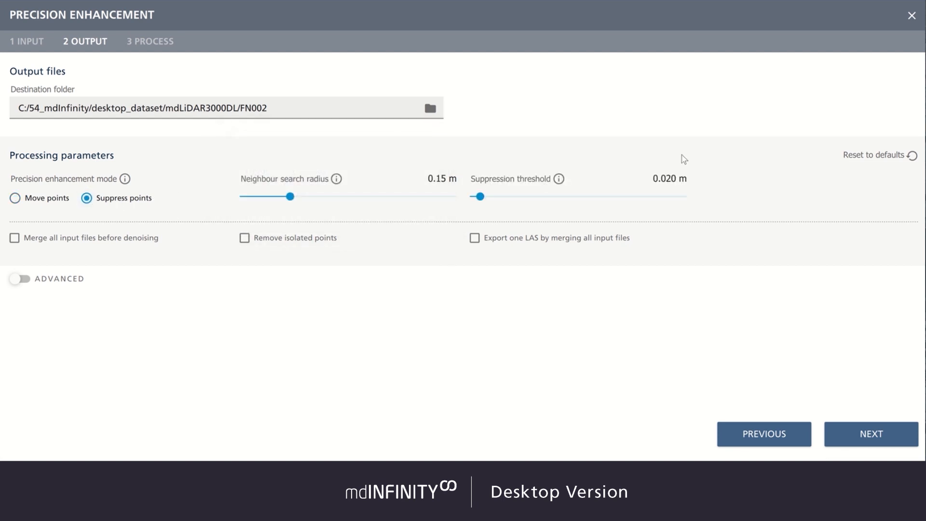
left_click(18, 200)
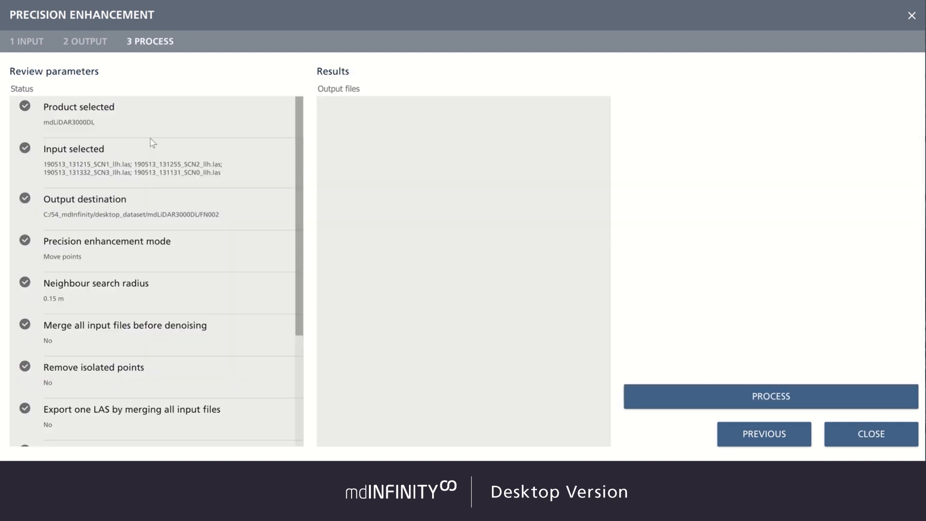
Review the Precision Enhancement parameters list.
scroll(154, 145, "down", 3)
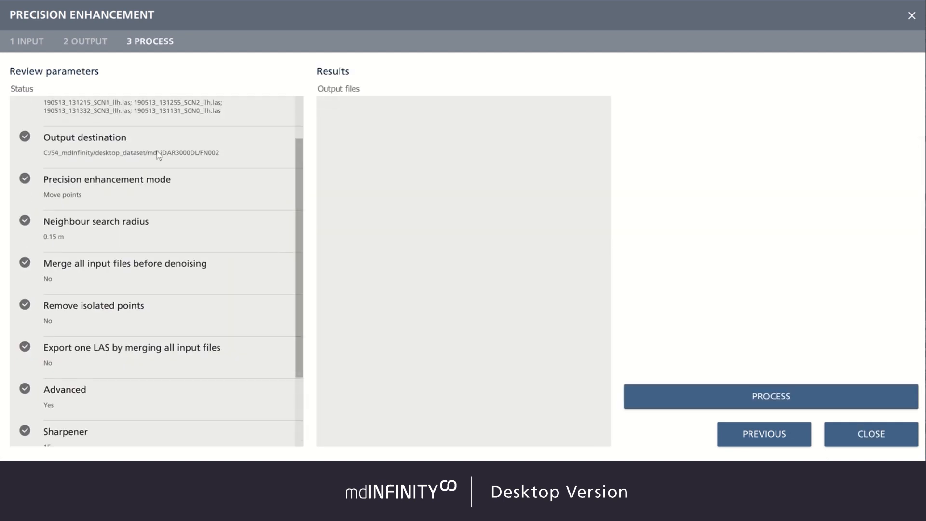
scroll(160, 212, "down", 1)
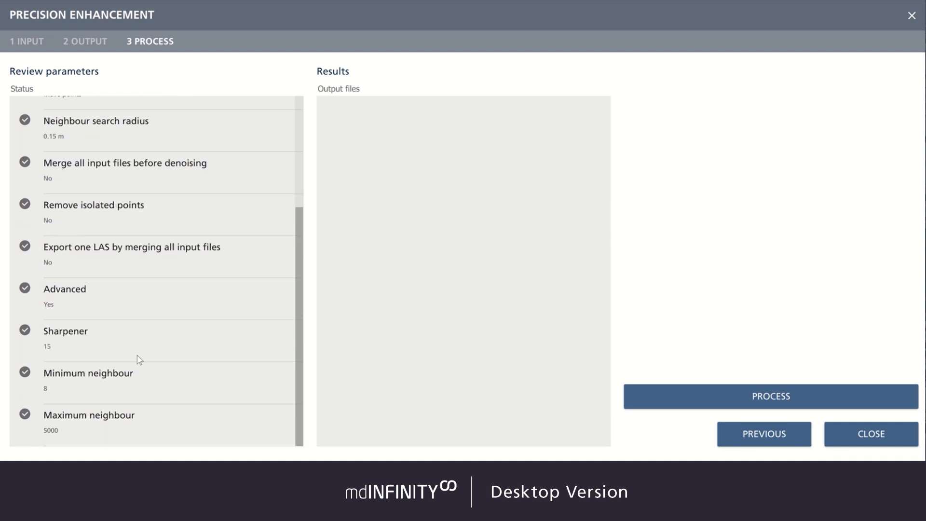
scroll(136, 241, "up", 3)
scroll(137, 240, "up", 2)
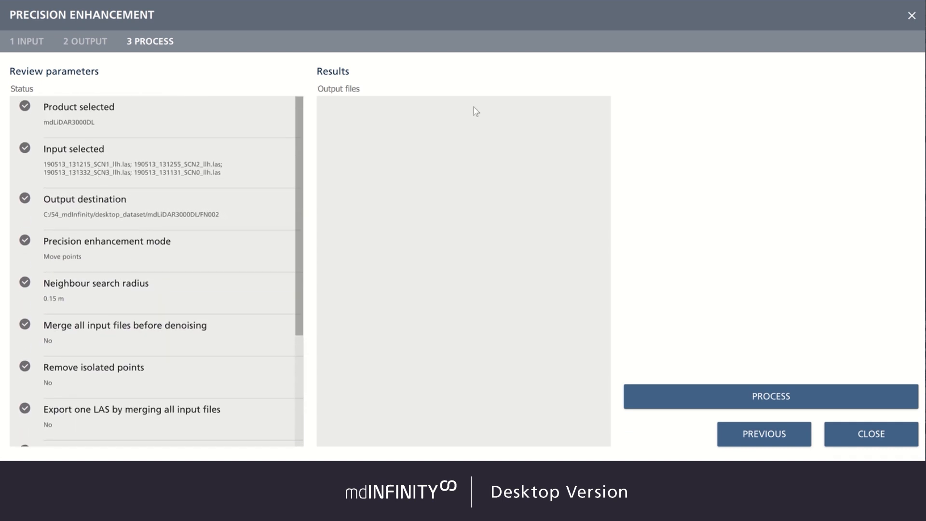
Process the precision enhancement and open the first output LAS file for viewing.
left_click(805, 403)
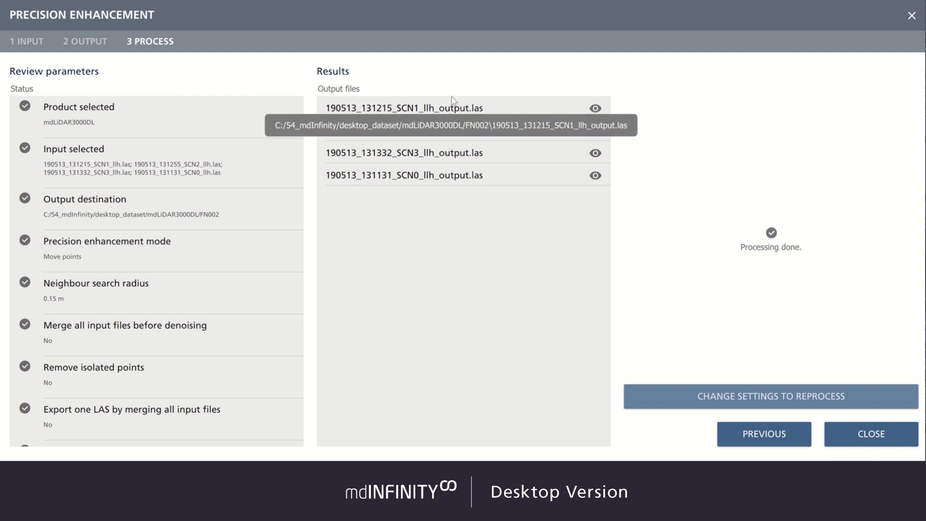
left_click(595, 108)
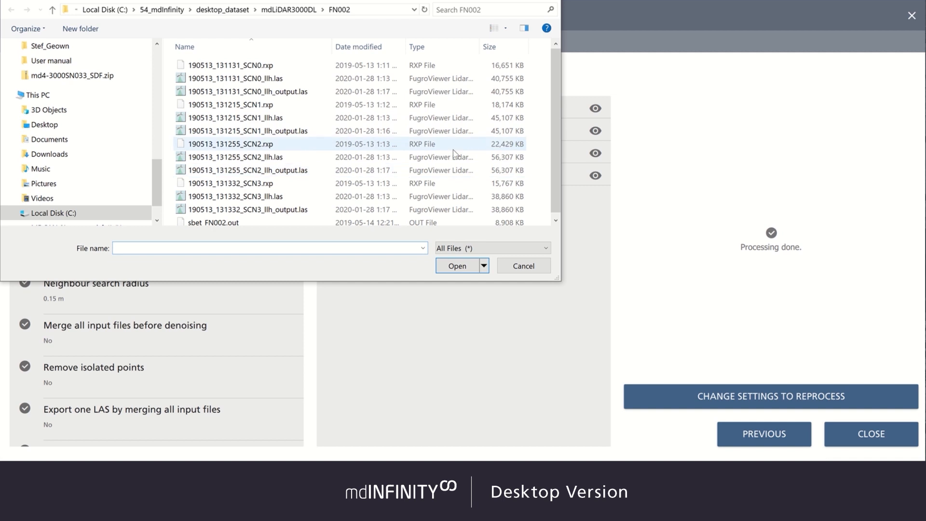
left_click(520, 270)
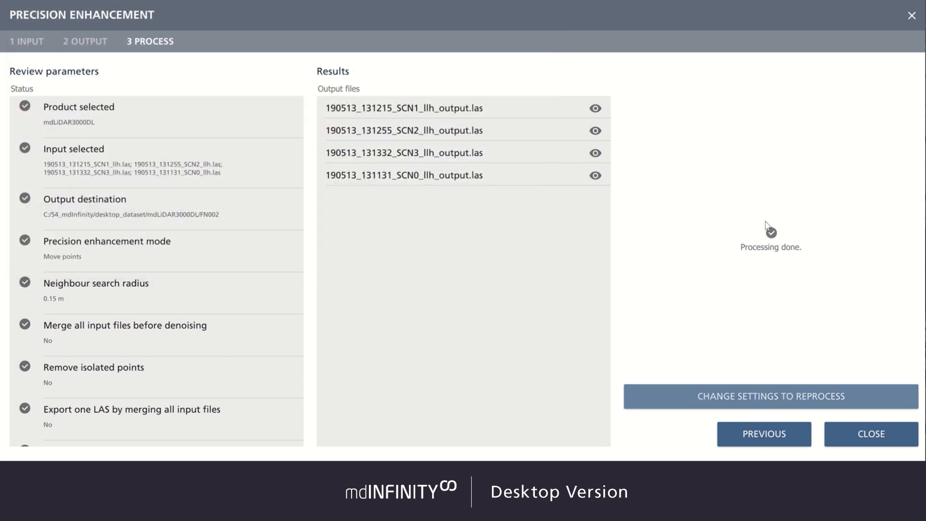